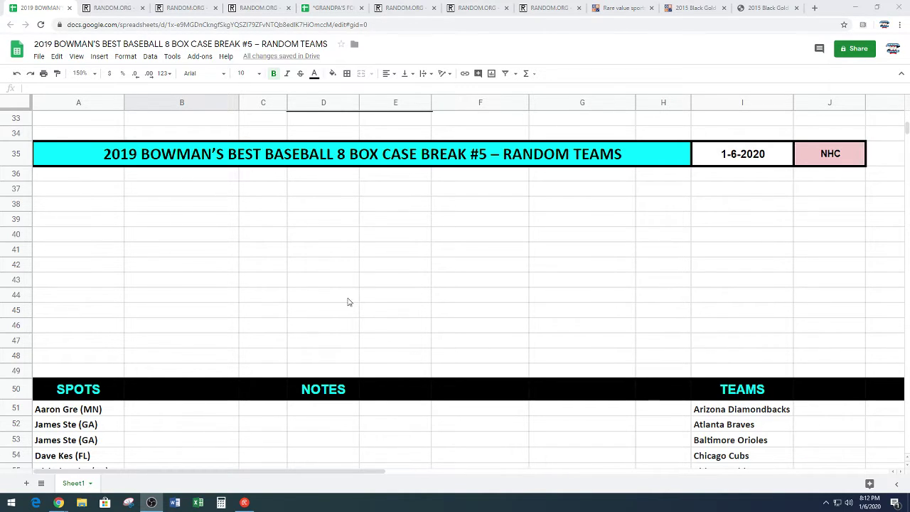
Step: Select the 26 spot names in A51:A76 of the break sheet
scroll(348, 302, "down", 1)
scroll(276, 282, "down", 3)
scroll(284, 230, "down", 2)
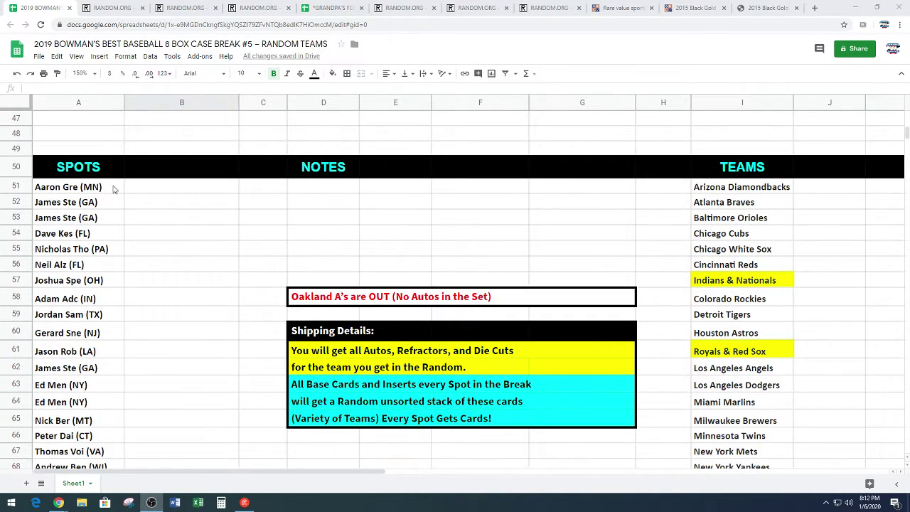
left_click_drag(114, 188, 71, 397)
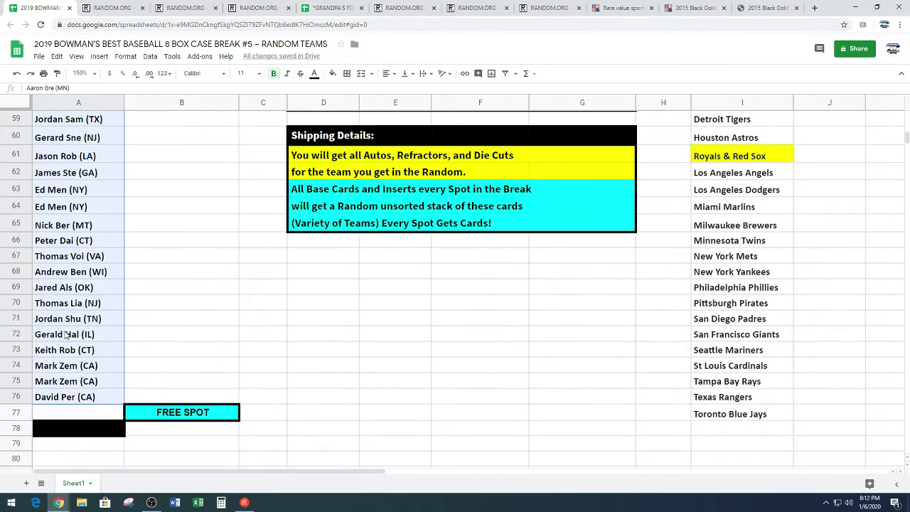
left_click_drag(65, 331, 73, 401)
Step: Paste the 26 spot names into the List Randomizer's list box
left_click(114, 7)
scroll(71, 288, "down", 3)
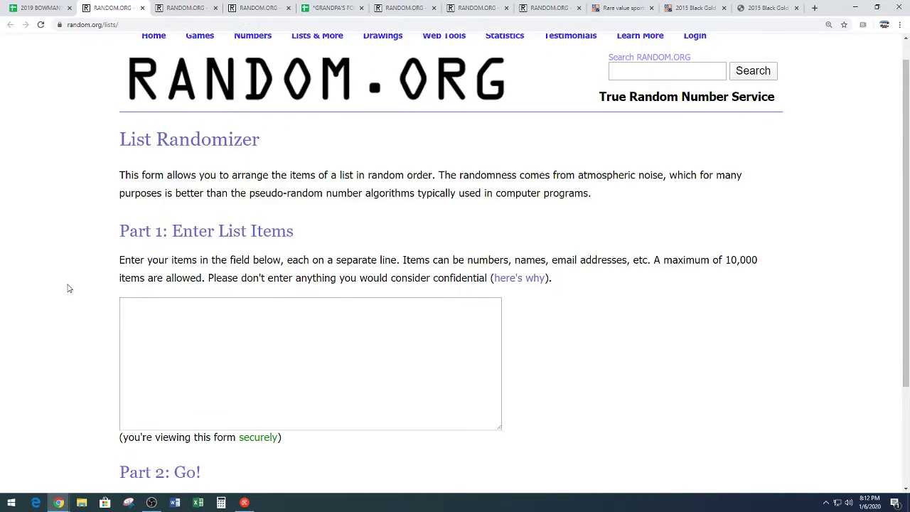
left_click(147, 236)
right_click(148, 235)
left_click(160, 308)
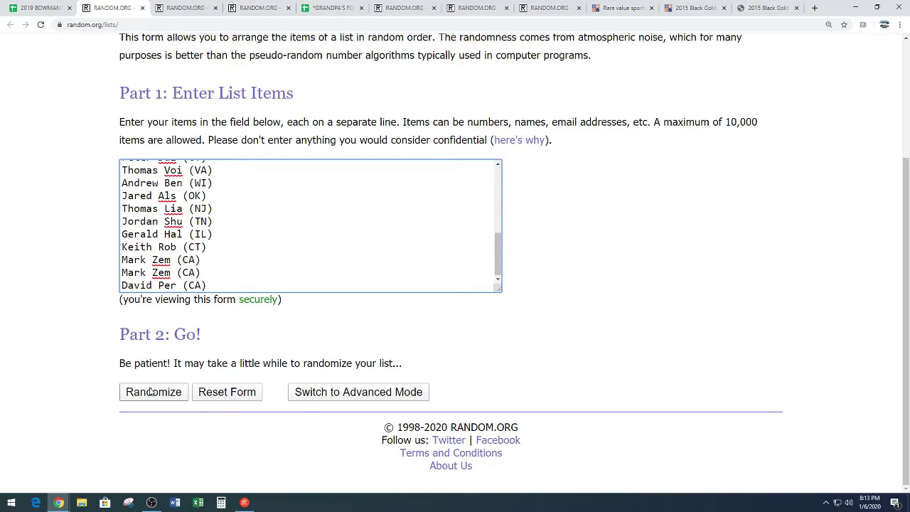
Step: Randomize the names and reshuffle them several more times
left_click(150, 392)
scroll(243, 341, "down", 3)
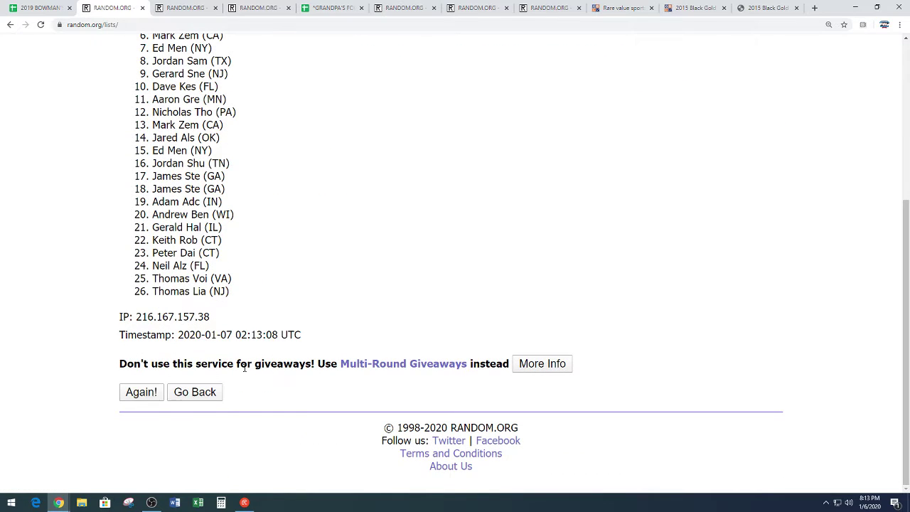
left_click(142, 391)
scroll(148, 398, "down", 3)
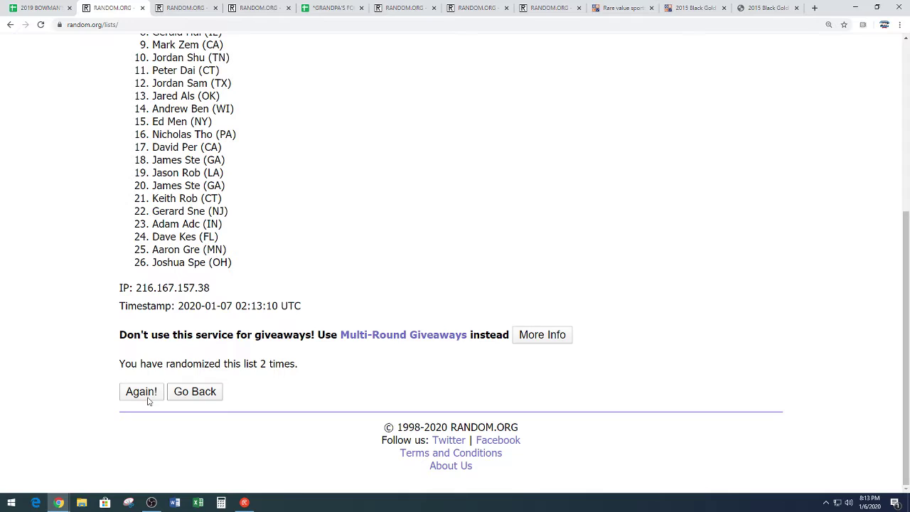
left_click(147, 396)
scroll(146, 387, "down", 3)
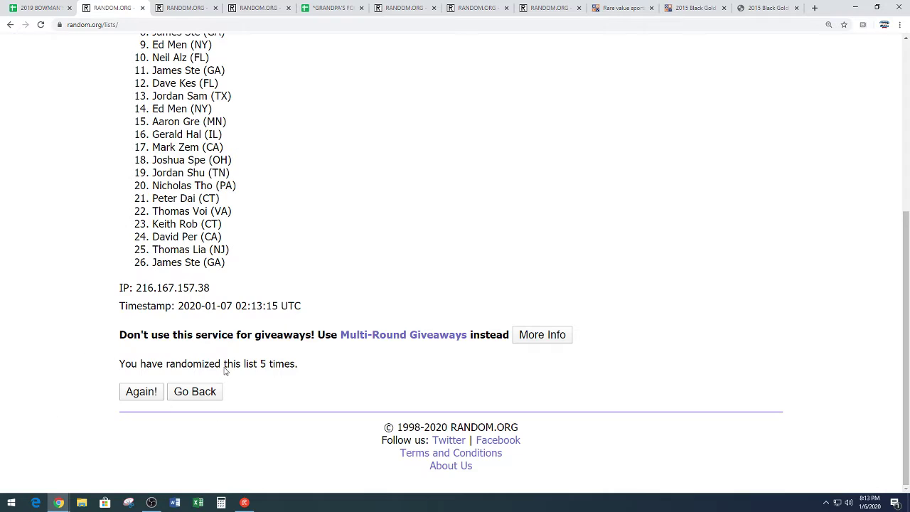
left_click(147, 392)
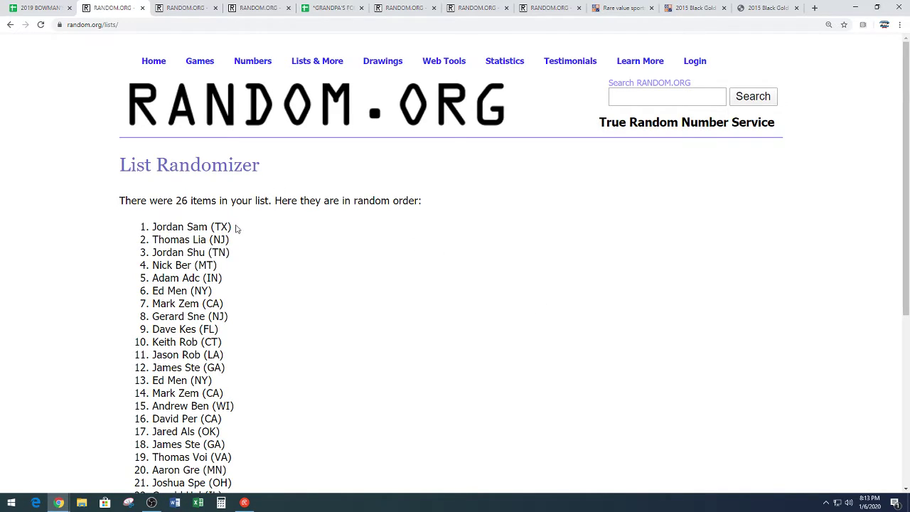
left_click_drag(235, 227, 146, 234)
key("ctrl+c")
left_click(229, 253)
scroll(346, 295, "down", 4)
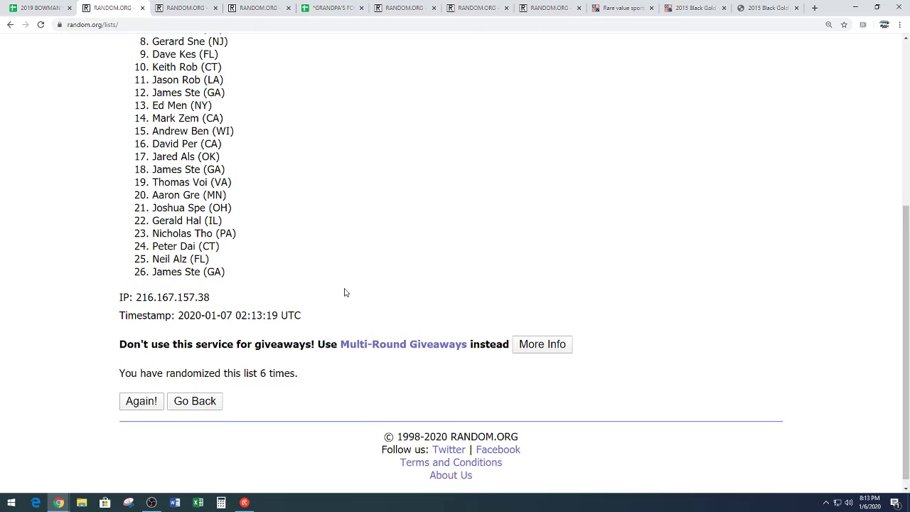
left_click_drag(261, 363, 346, 353)
left_click(369, 284)
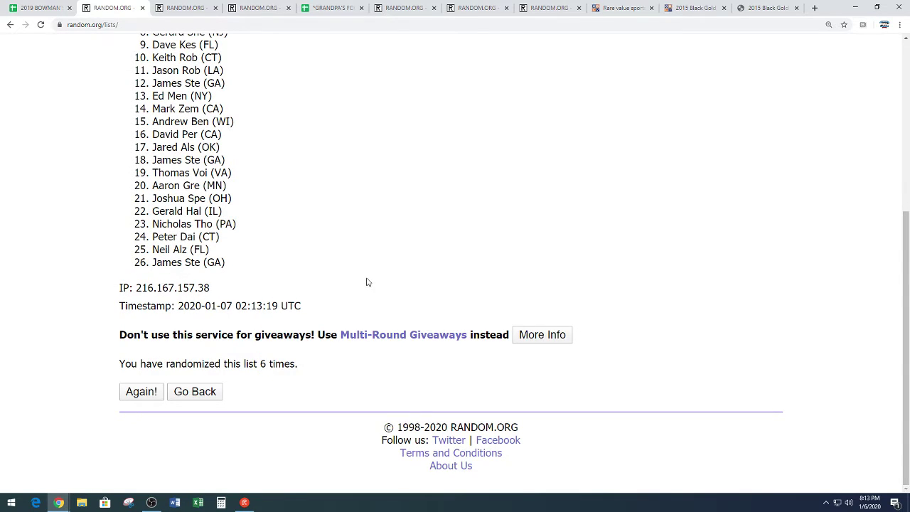
scroll(369, 284, "up", 3)
left_click(39, 7)
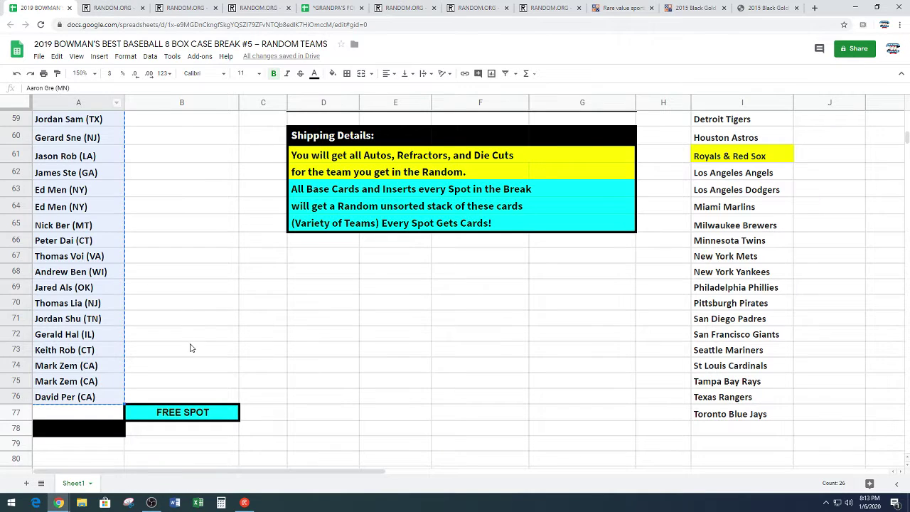
scroll(191, 301, "up", 2)
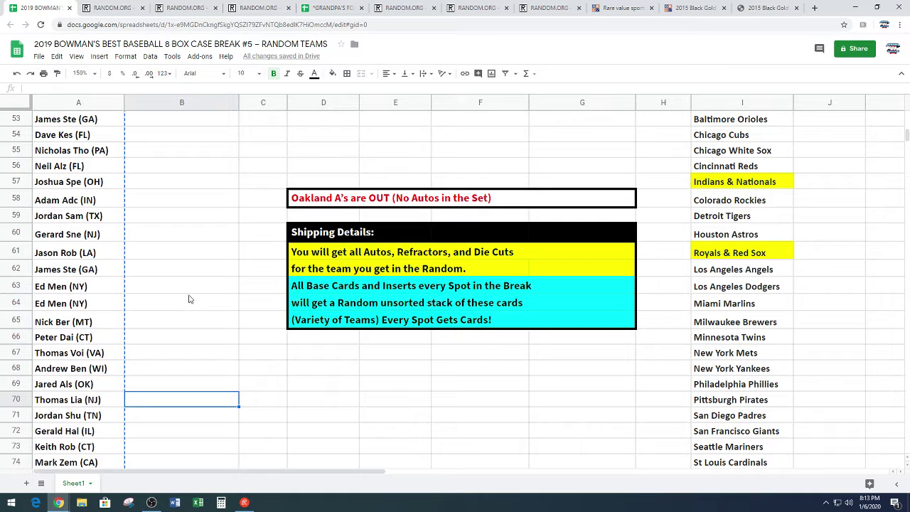
left_click(94, 220)
scroll(174, 289, "down", 4)
scroll(139, 319, "down", 1)
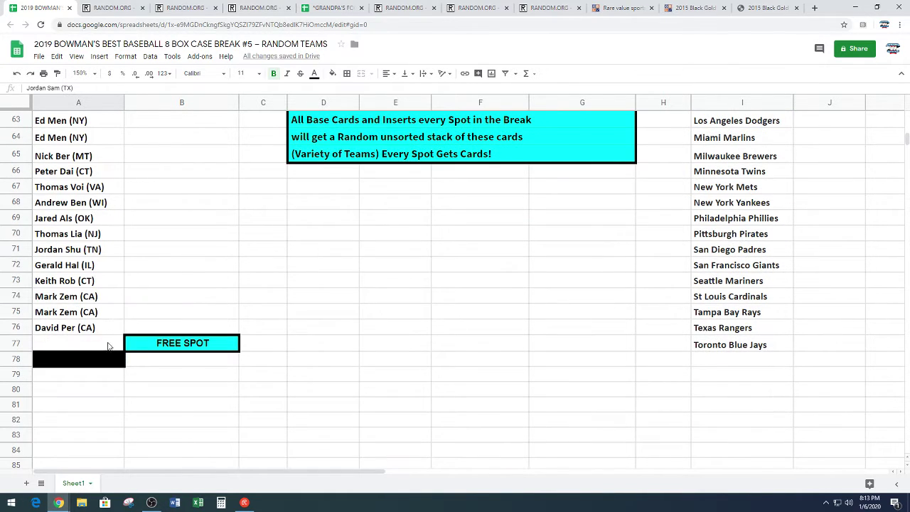
left_click(106, 345)
key("ctrl+v")
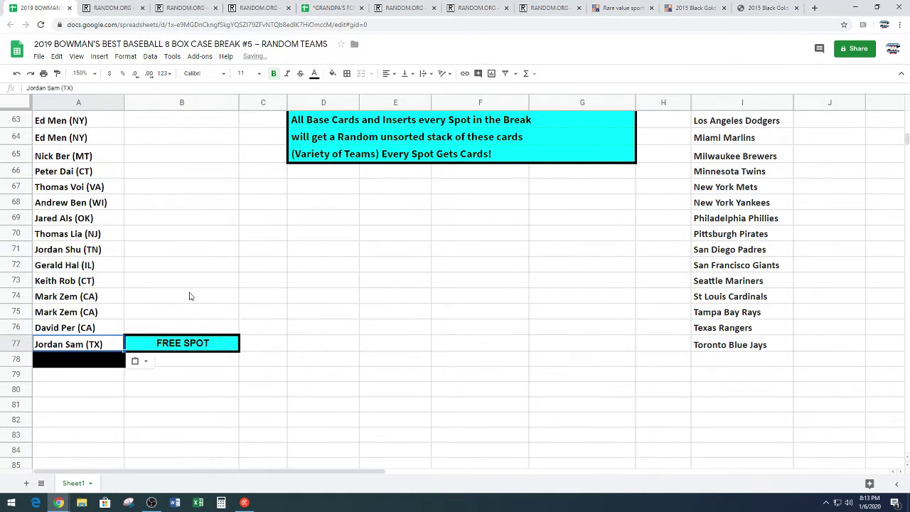
left_click(196, 265)
Step: Select all 27 spot names in A51:A77
scroll(215, 267, "up", 4)
scroll(213, 267, "up", 3)
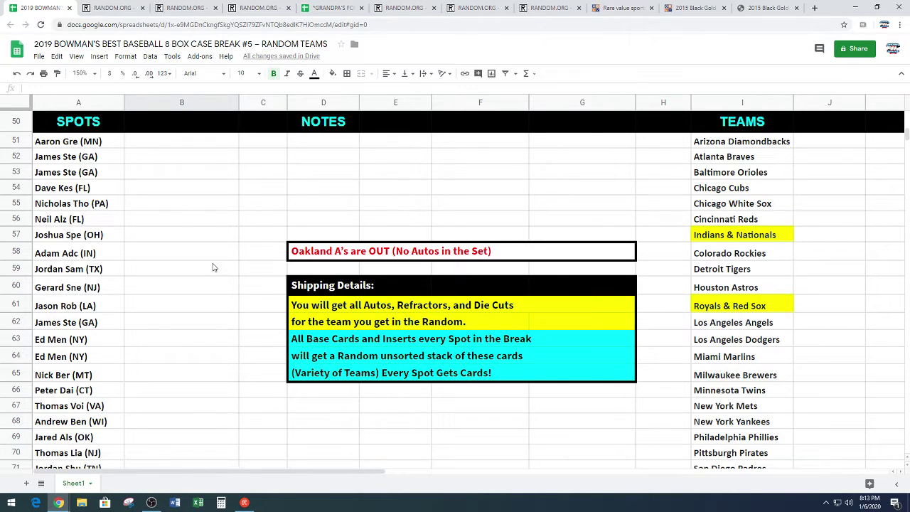
mouse_move(111, 142)
left_mouse_down()
mouse_move(83, 478)
mouse_move(74, 435)
left_mouse_up()
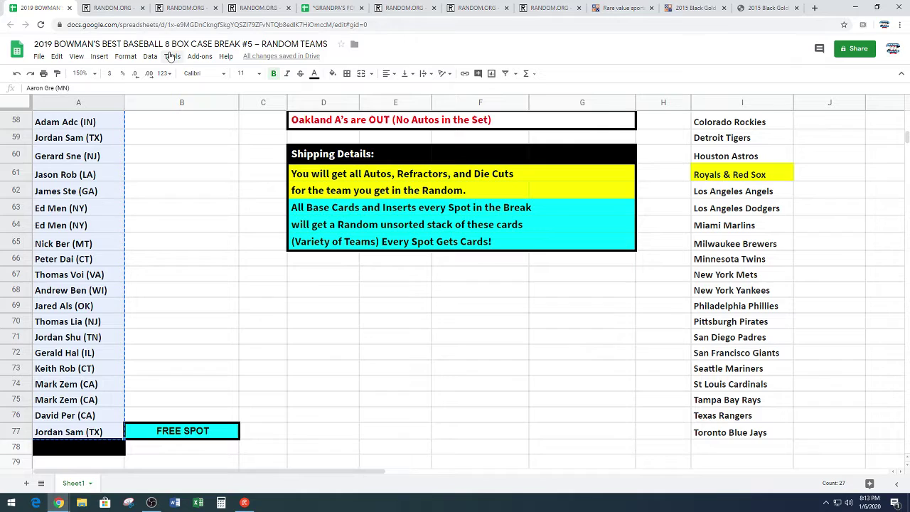
Step: Paste the 27 copied names into another List Randomizer list
left_click(183, 10)
scroll(52, 256, "down", 3)
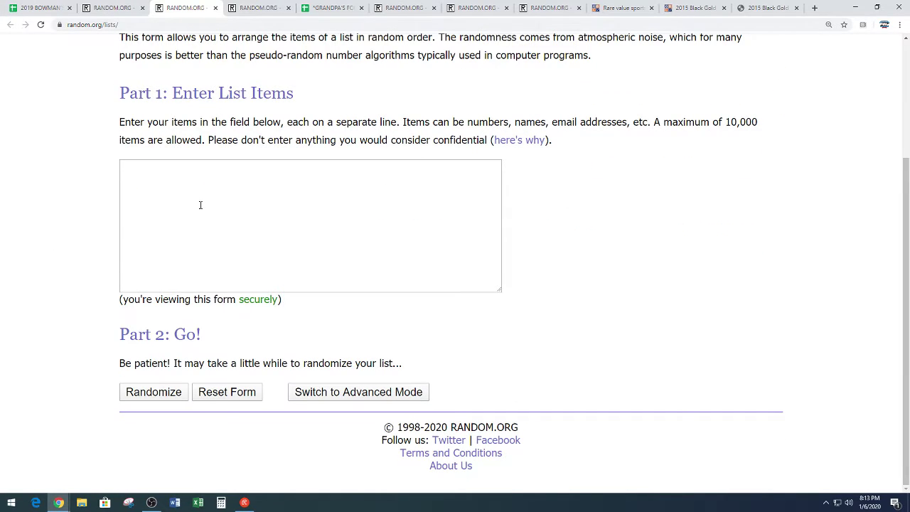
right_click(199, 203)
left_click(245, 277)
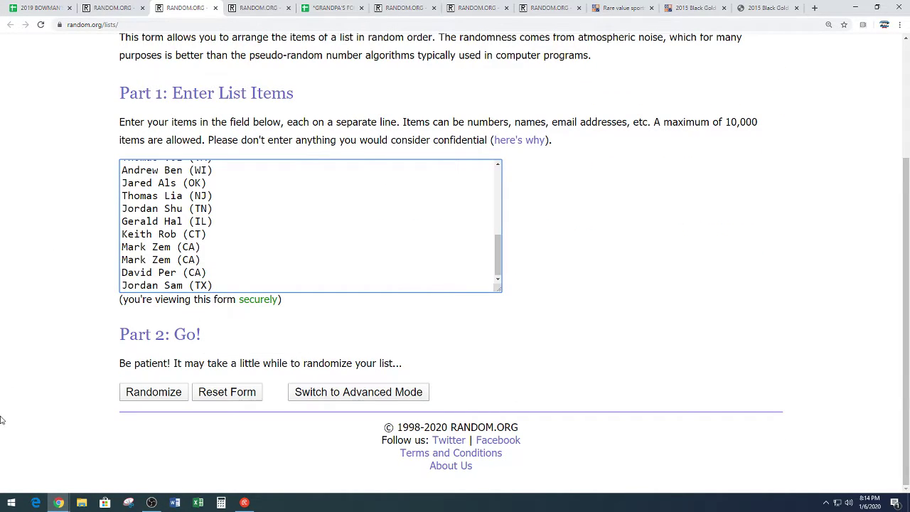
Step: Randomize the 27 names and reshuffle them several more times
left_click(135, 394)
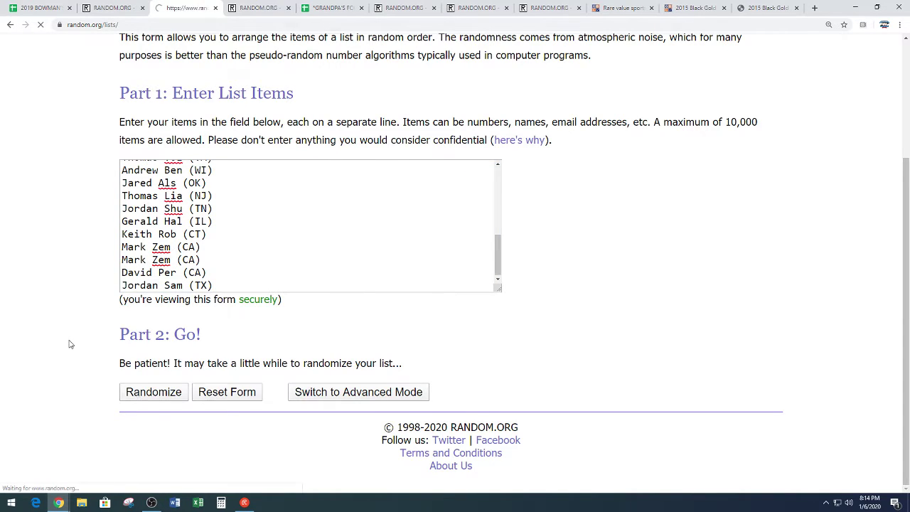
left_click(135, 393)
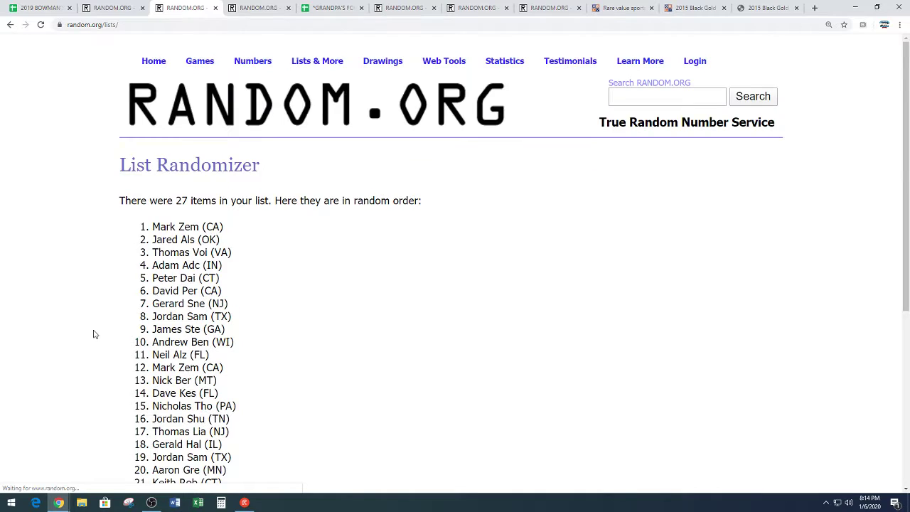
left_click(124, 391)
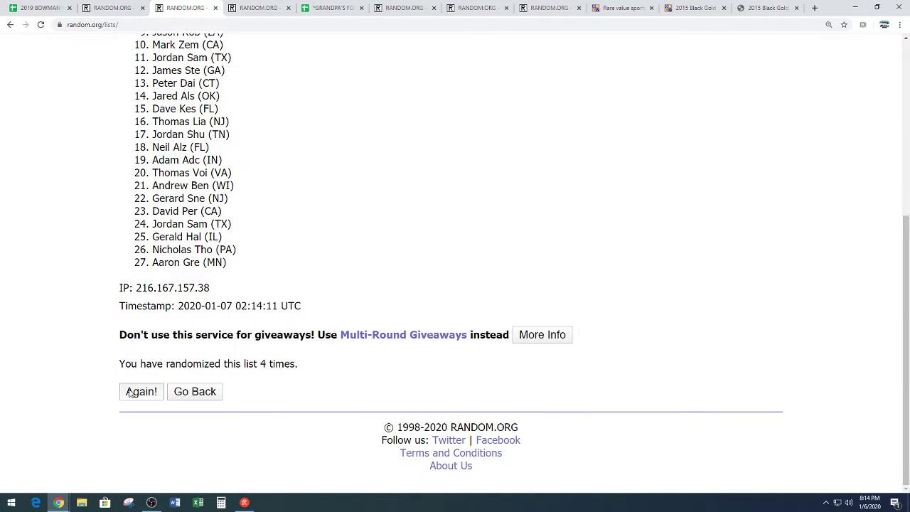
key("Return")
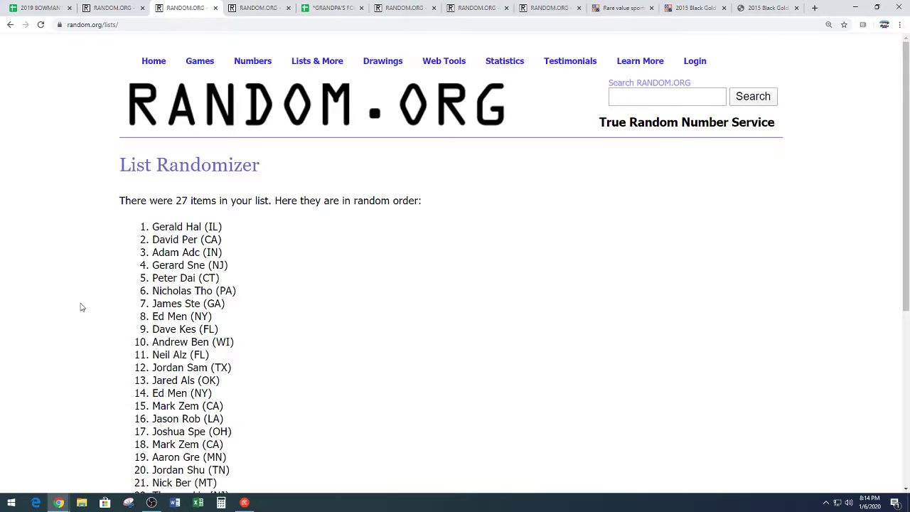
scroll(81, 307, "down", 5)
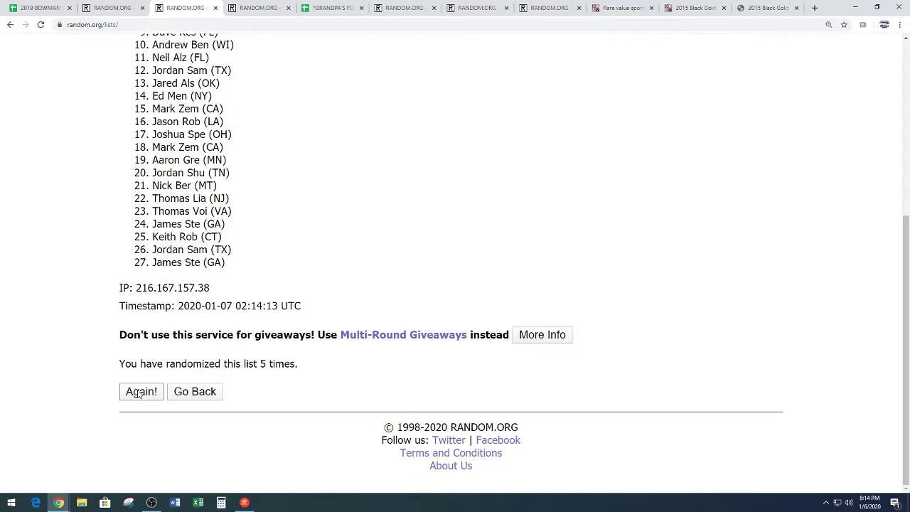
left_click(140, 393)
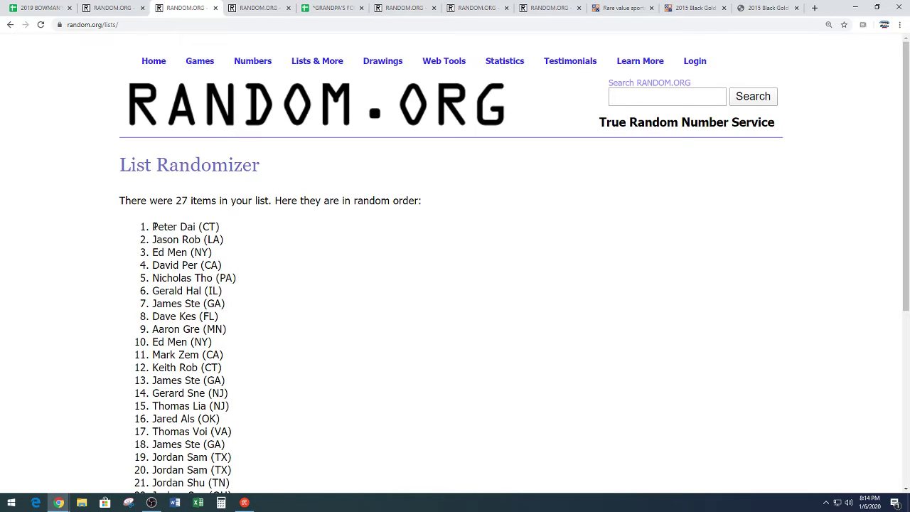
mouse_move(153, 226)
left_mouse_down()
mouse_move(242, 252)
mouse_move(242, 274)
left_mouse_up()
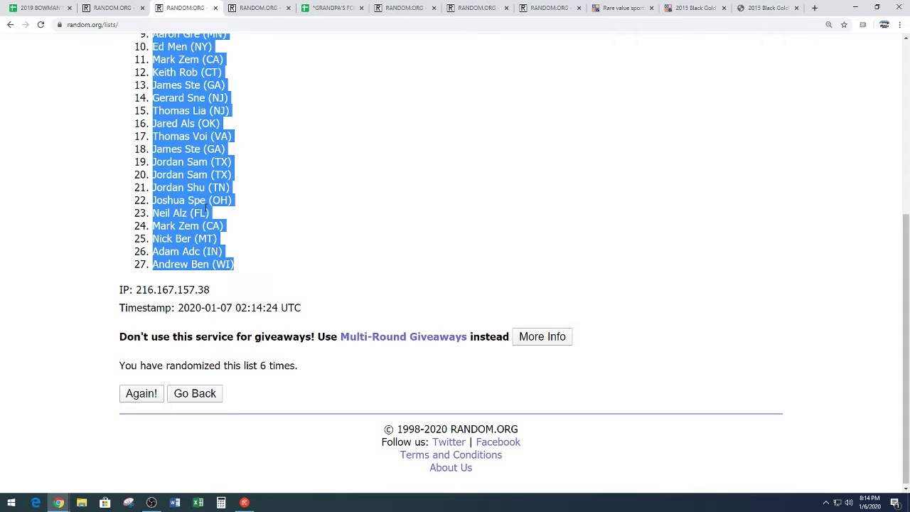
right_click(190, 191)
left_click(203, 197)
left_click(263, 205)
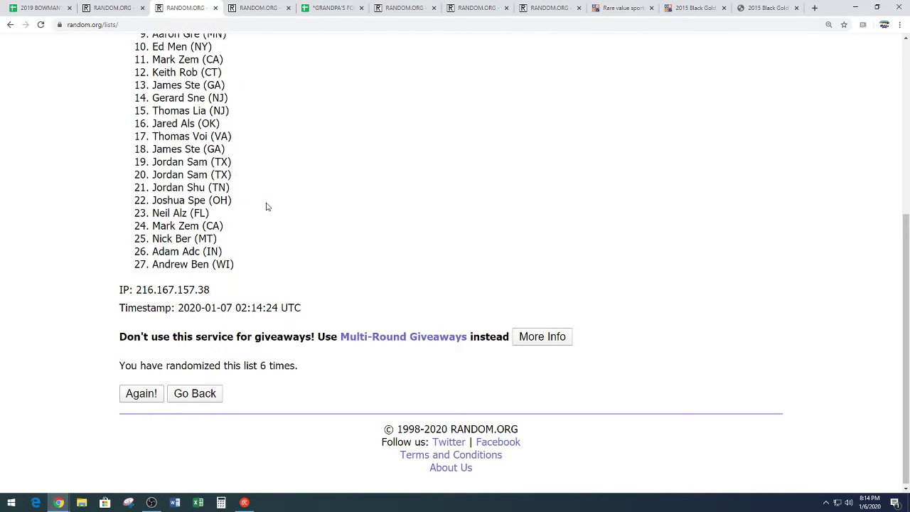
scroll(296, 230, "up", 1)
scroll(297, 232, "up", 1)
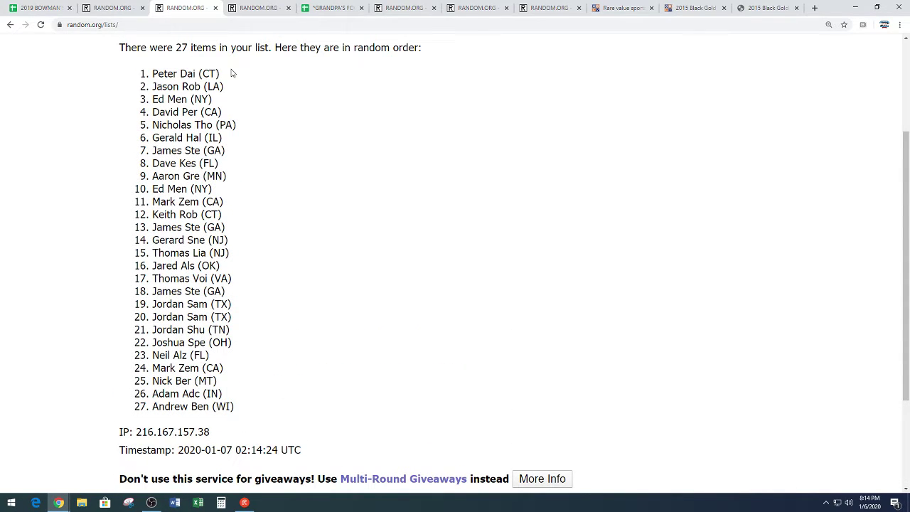
left_click_drag(221, 74, 151, 74)
left_click(277, 136)
scroll(297, 276, "down", 2)
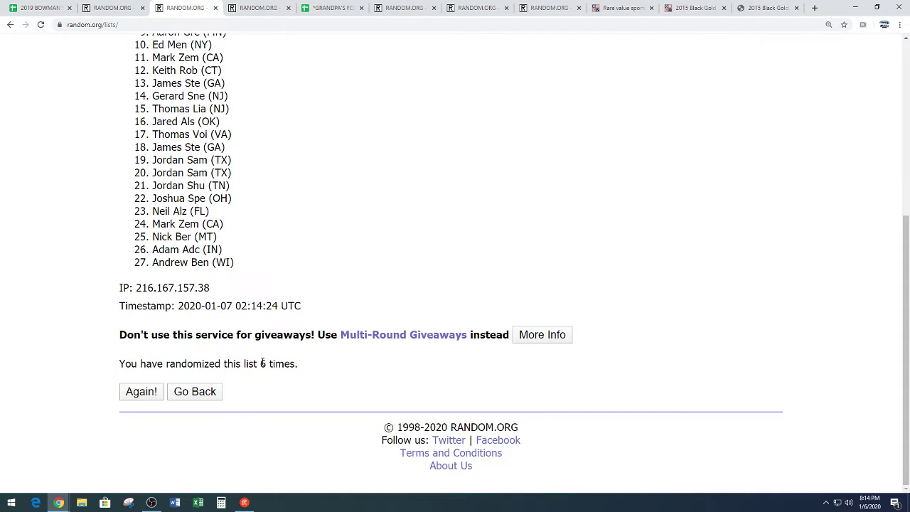
left_click_drag(262, 363, 313, 360)
left_click(321, 268)
scroll(323, 260, "up", 2)
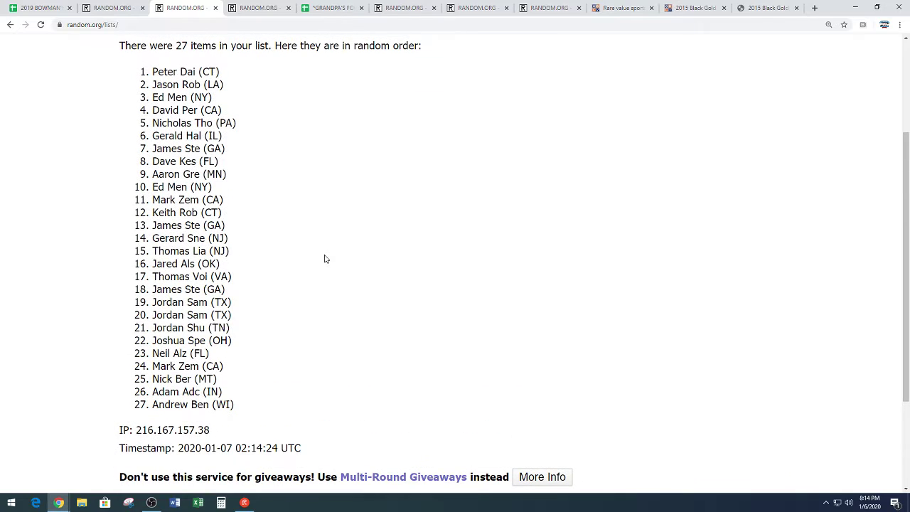
Step: Copy all 27 shuffled names in their randomized order
left_click_drag(152, 70, 253, 403)
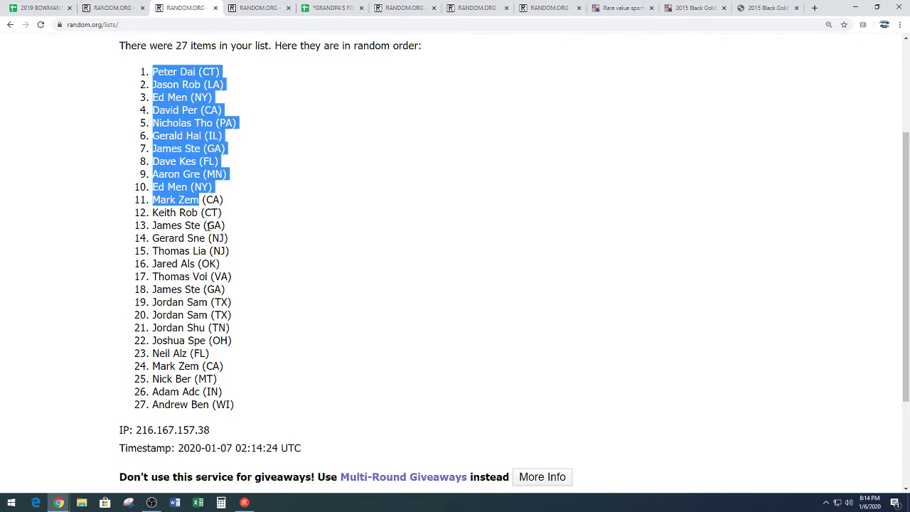
right_click(199, 263)
left_click(206, 263)
left_click(249, 254)
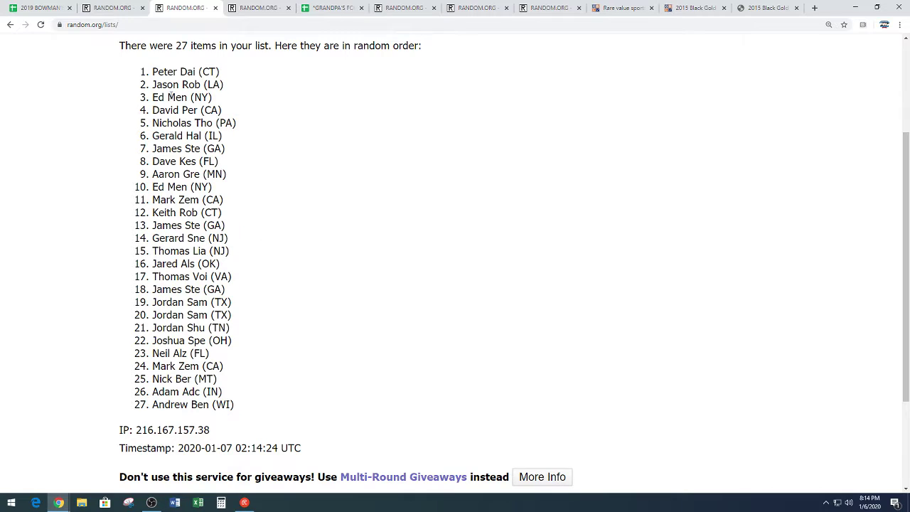
left_click(59, 14)
Step: Paste the shuffled names into column A starting at A1
scroll(157, 293, "up", 3)
scroll(157, 293, "up", 5)
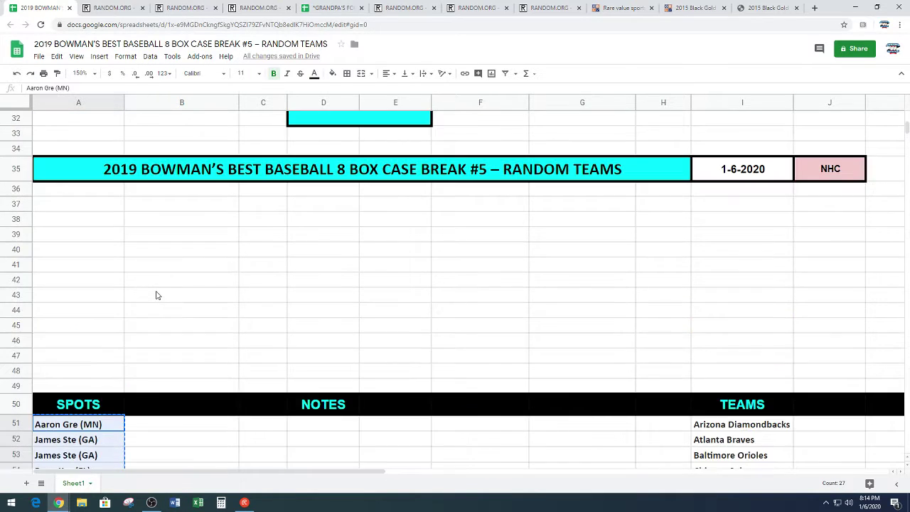
scroll(157, 293, "up", 5)
scroll(157, 293, "up", 3)
left_click(98, 121)
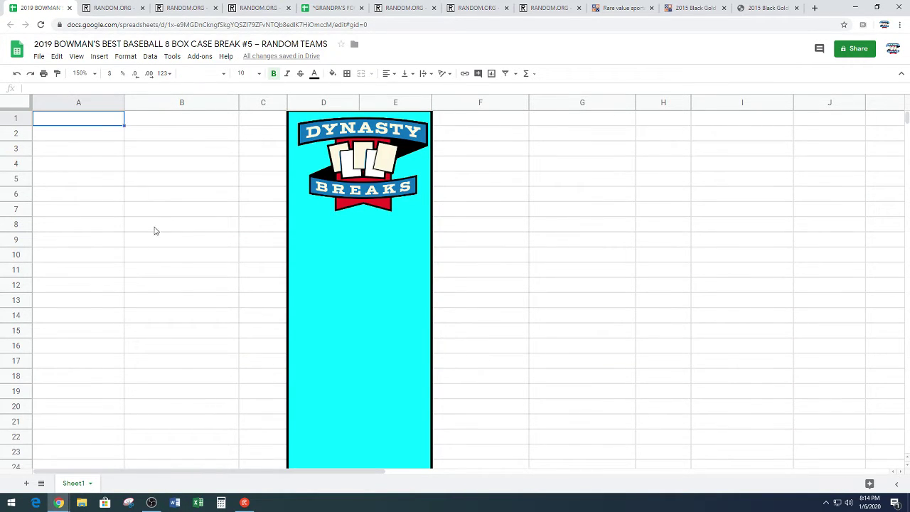
key("ctrl+v")
left_click(183, 272)
Step: Move the last 13 names from A15:A27 into F1:F13
scroll(184, 284, "down", 3)
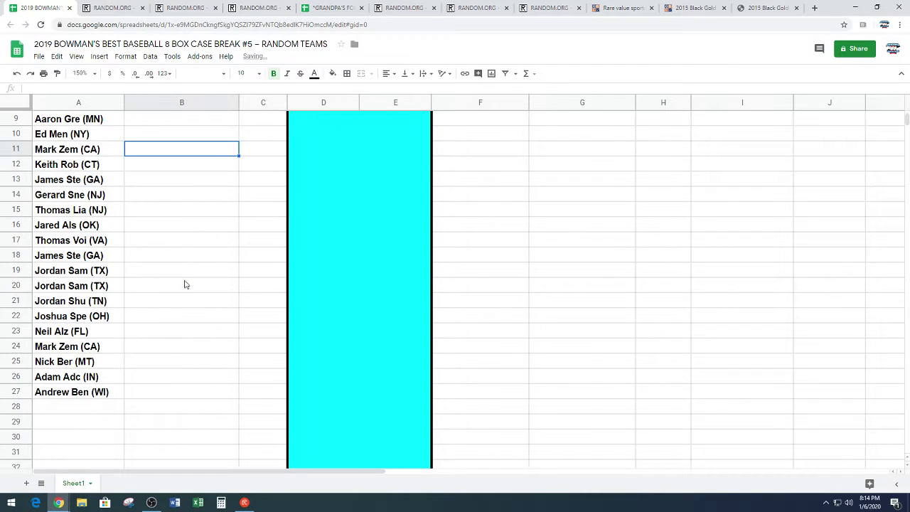
left_click_drag(110, 396, 71, 215)
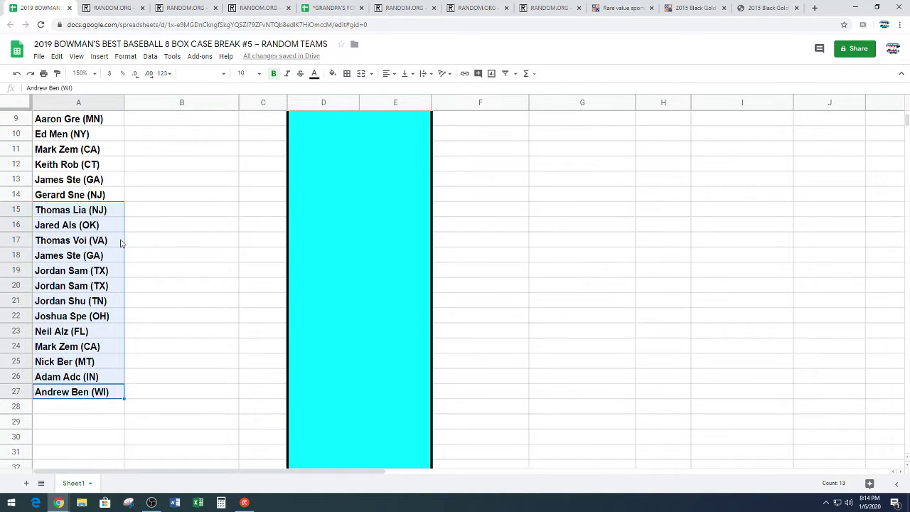
scroll(321, 275, "up", 3)
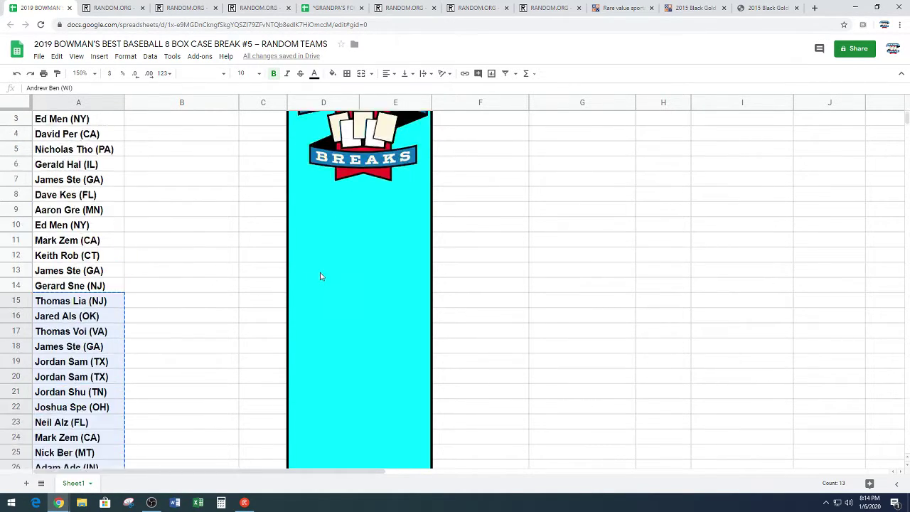
left_click(495, 117)
key("ctrl+v")
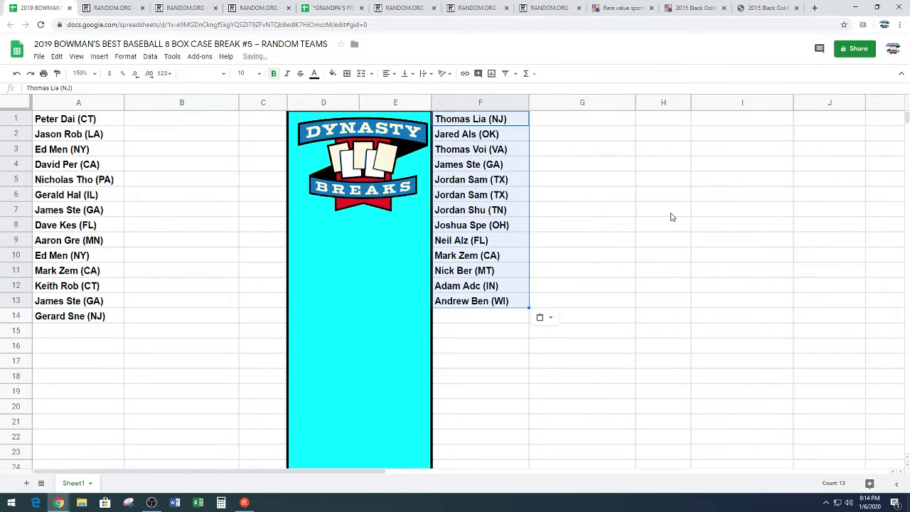
left_click(668, 214)
left_click(20, 319)
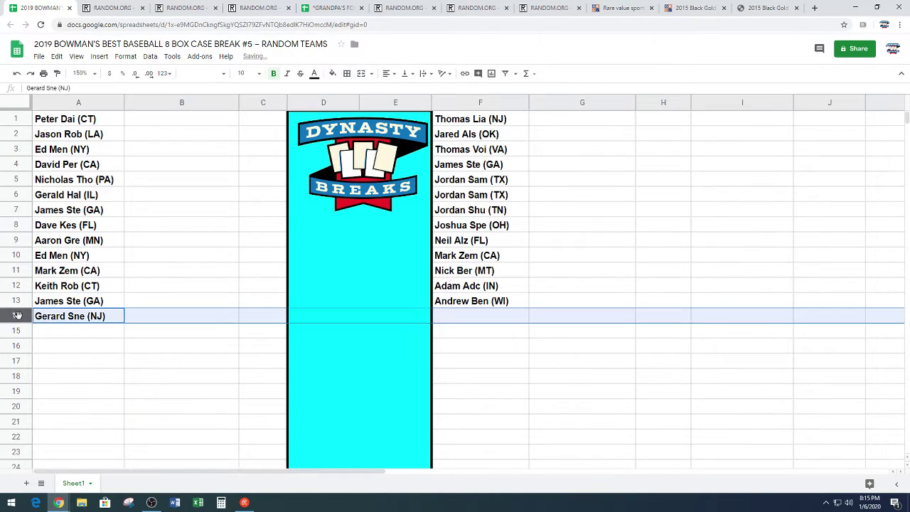
left_click(598, 226)
Step: Select the 27 team names in I51:I77 of the TEAMS column
scroll(737, 255, "down", 2)
scroll(737, 254, "down", 2)
scroll(732, 246, "down", 2)
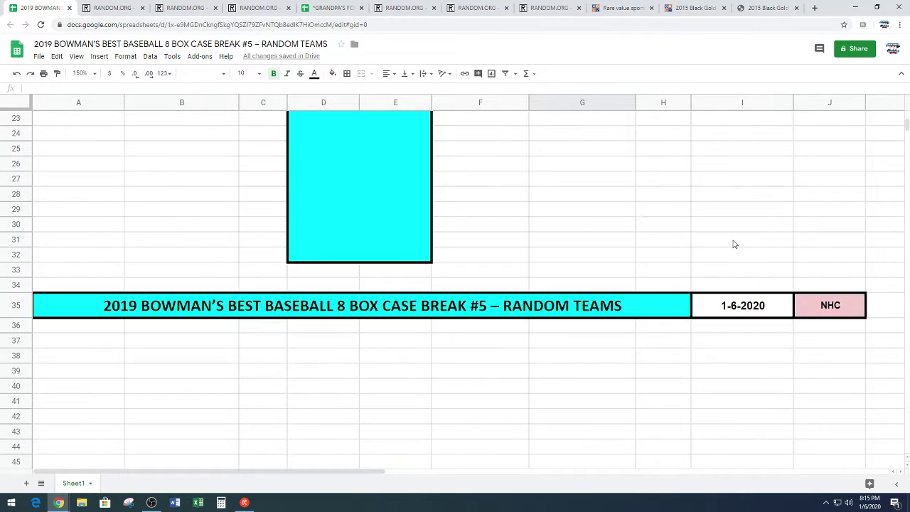
scroll(736, 241, "down", 3)
scroll(739, 236, "down", 2)
scroll(828, 201, "down", 2)
scroll(832, 203, "down", 1)
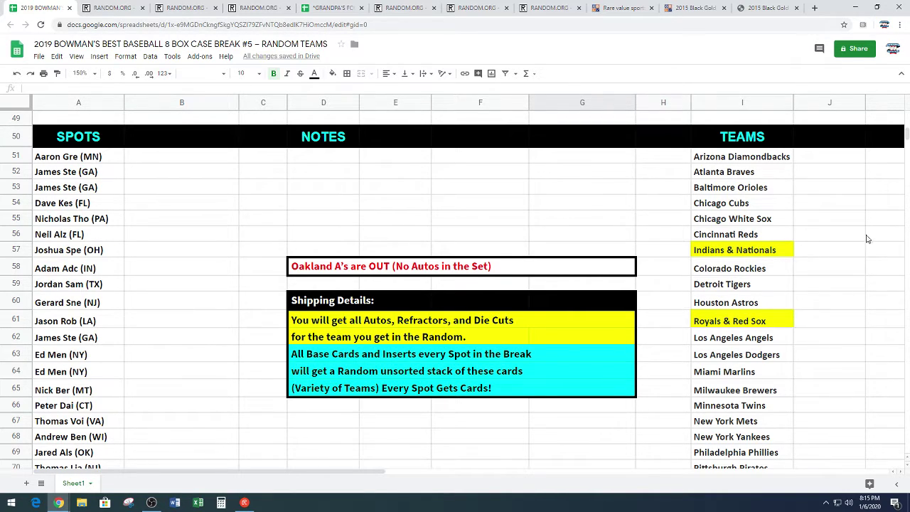
mouse_move(774, 157)
left_mouse_down()
mouse_move(739, 474)
mouse_move(724, 419)
left_mouse_up()
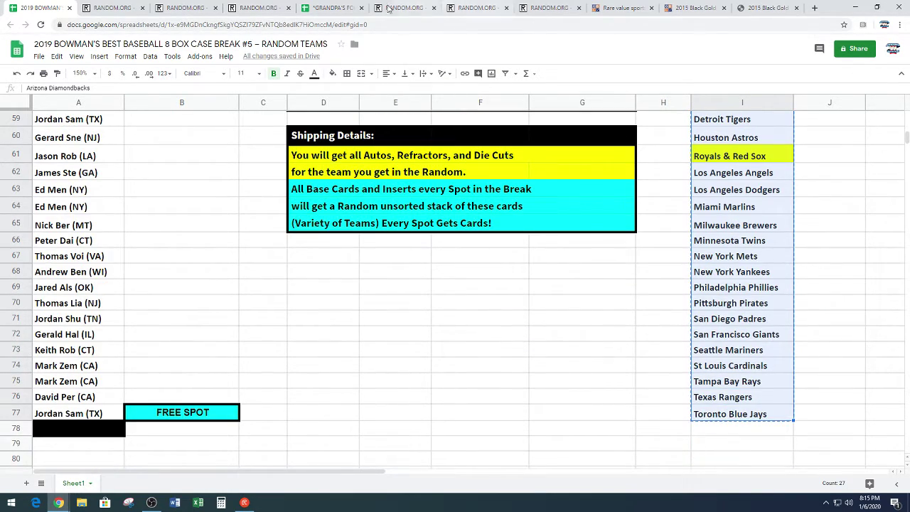
left_click(256, 7)
Step: Paste the 27 team names into the List Randomizer's list box
scroll(200, 218, "down", 3)
left_click(200, 219)
right_click(200, 219)
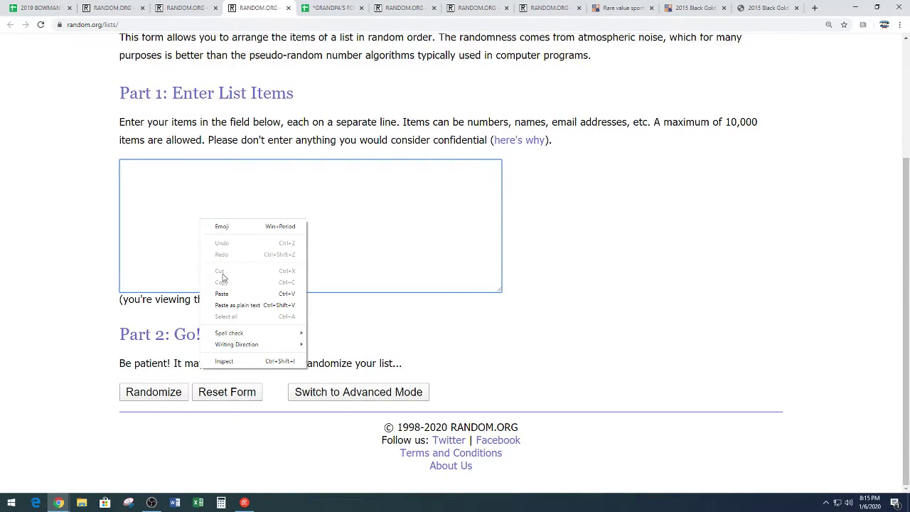
left_click(222, 293)
Step: Randomize the team list and reshuffle it several more times
left_click(153, 392)
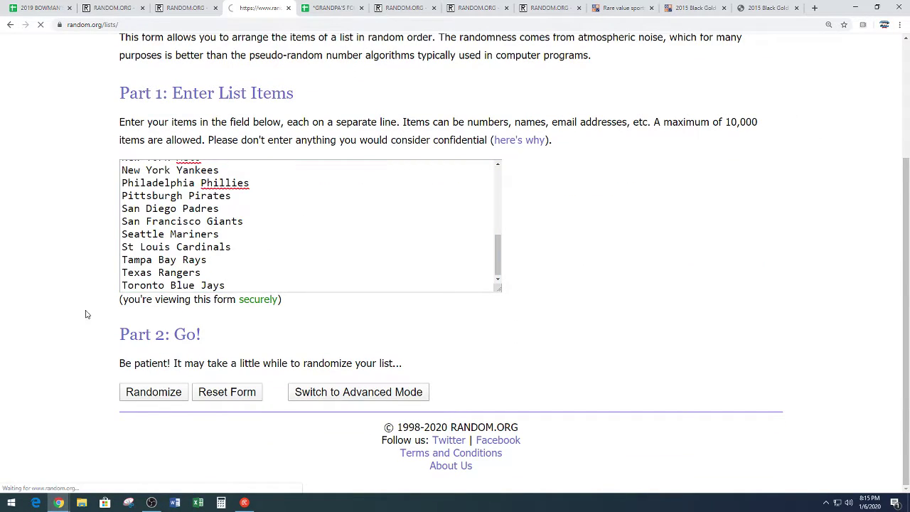
scroll(90, 314, "down", 2)
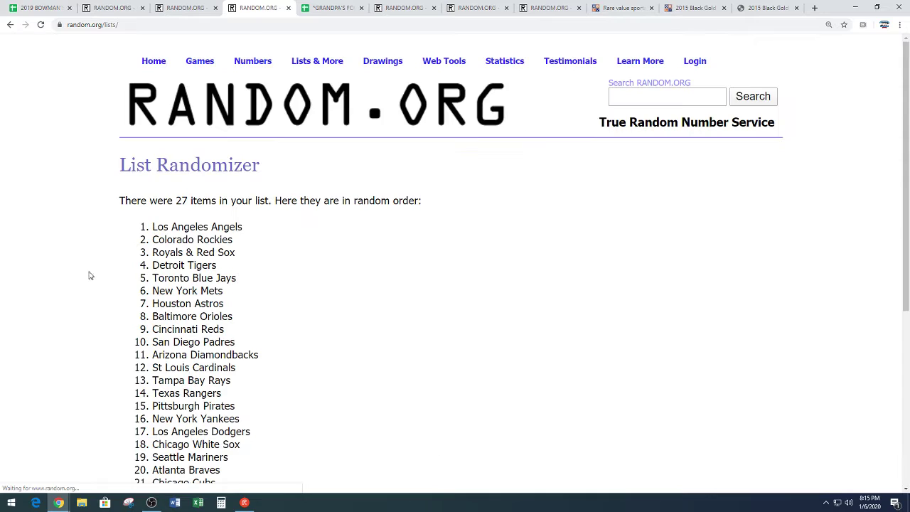
scroll(89, 274, "down", 4)
left_click(139, 389)
scroll(105, 323, "down", 4)
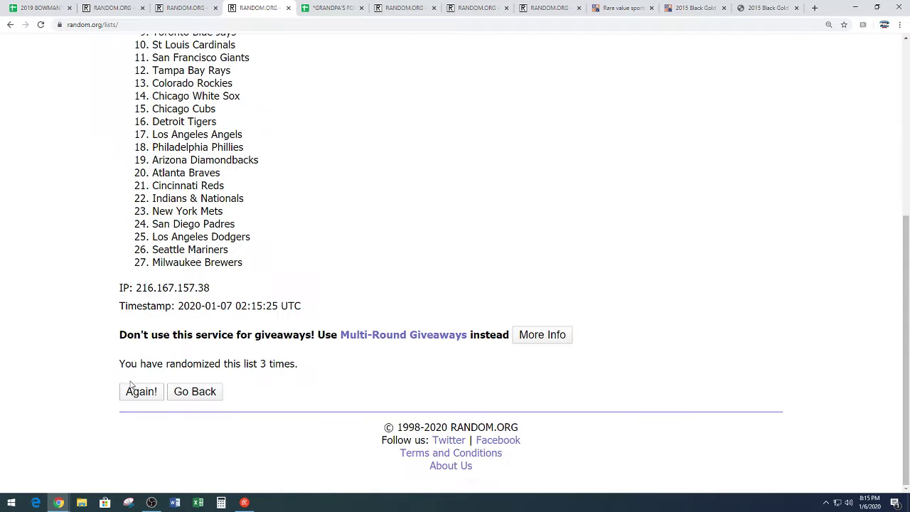
left_click(140, 390)
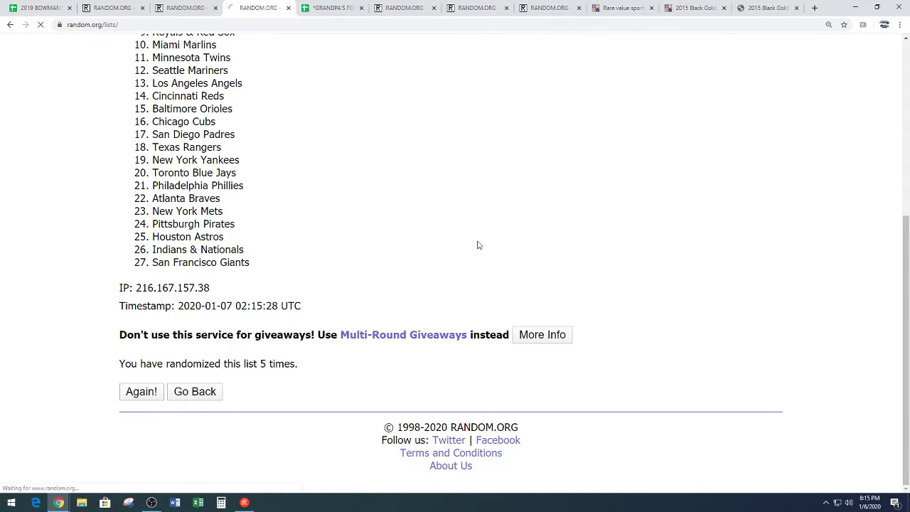
Step: Copy all 27 shuffled teams, New York Yankees first and Cincinnati Reds last
scroll(430, 231, "down", 2)
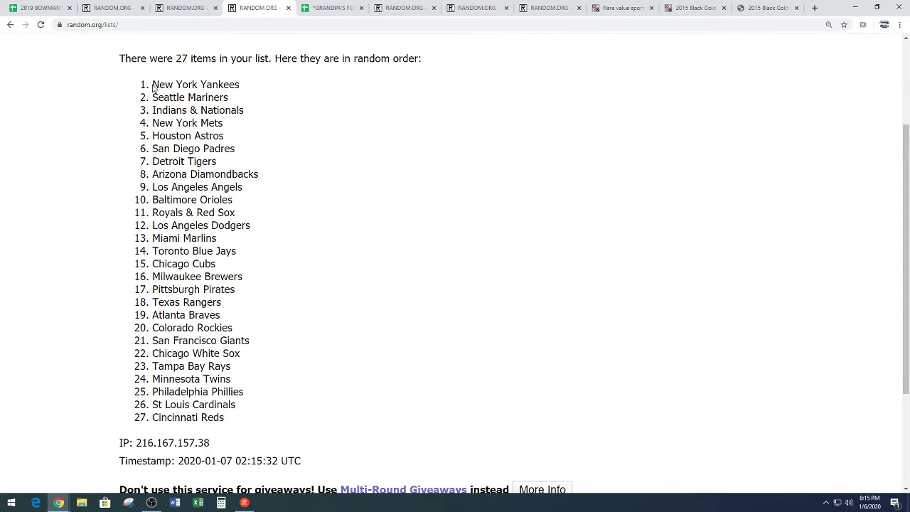
left_click_drag(153, 88, 238, 424)
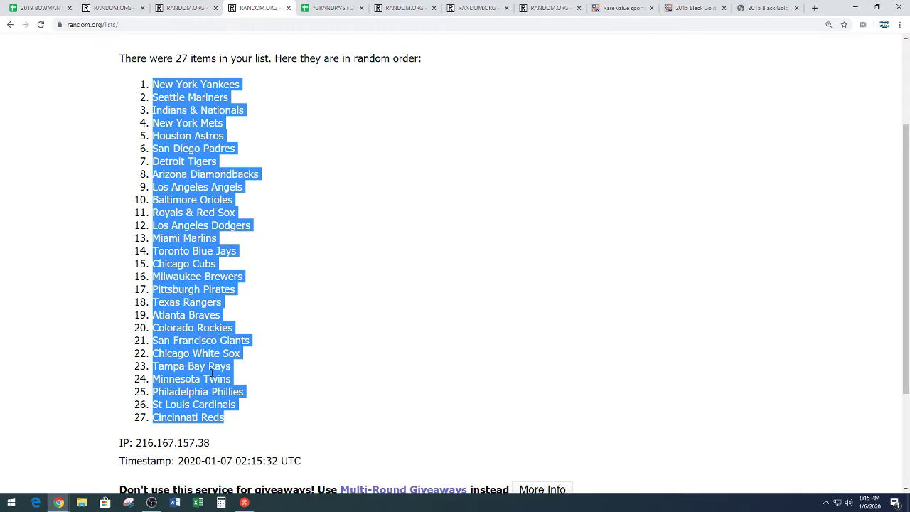
right_click(212, 374)
left_click(231, 379)
left_click(285, 298)
scroll(288, 298, "down", 2)
left_click_drag(258, 363, 321, 375)
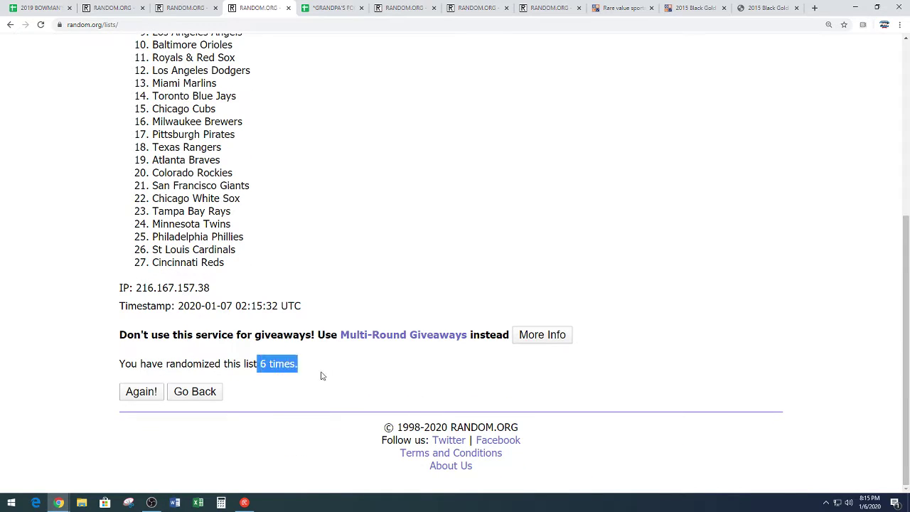
left_click(331, 255)
scroll(333, 245, "up", 1)
scroll(344, 206, "up", 2)
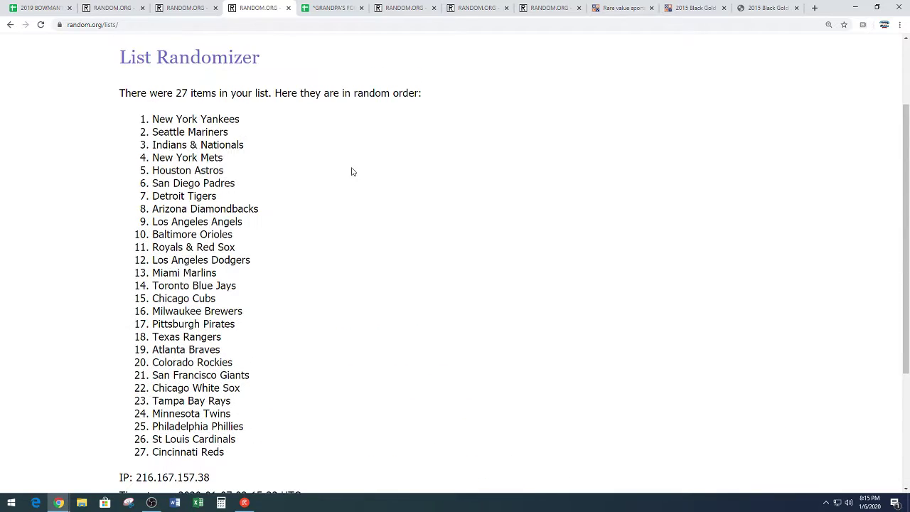
Step: Paste the shuffled teams into column B starting at B1
left_click(23, 11)
scroll(175, 240, "up", 5)
scroll(193, 242, "up", 5)
scroll(209, 227, "up", 5)
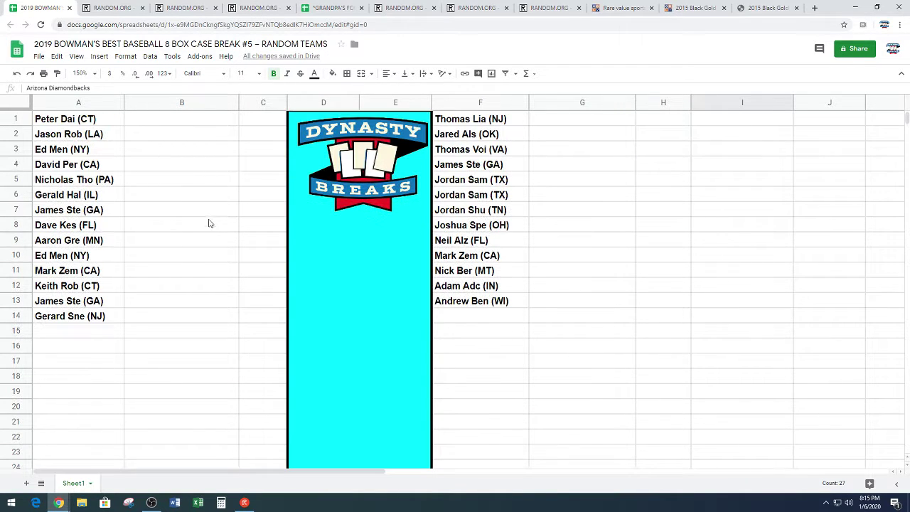
left_click(208, 119)
key("ctrl+v")
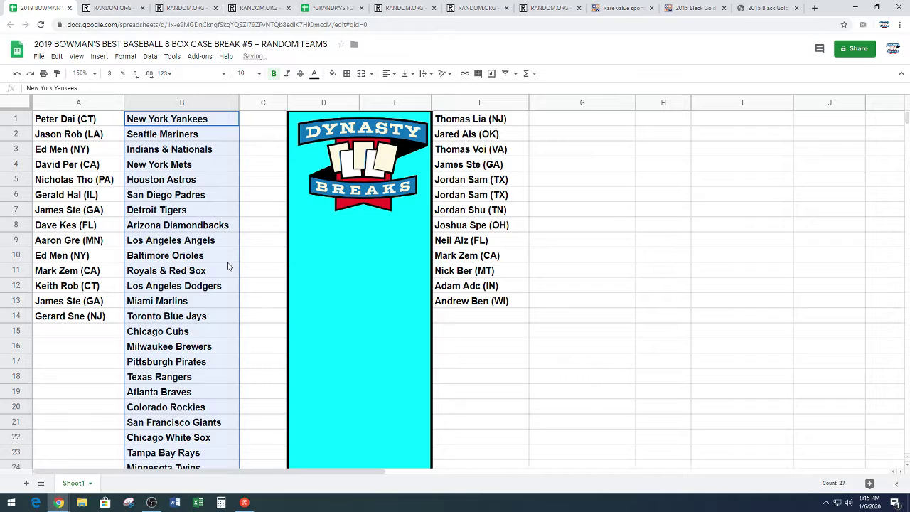
left_click(226, 258)
Step: Move the last 13 teams from B15:B27 into G1:G13 and zoom to 200%
scroll(213, 258, "down", 2)
left_click_drag(210, 271, 197, 458)
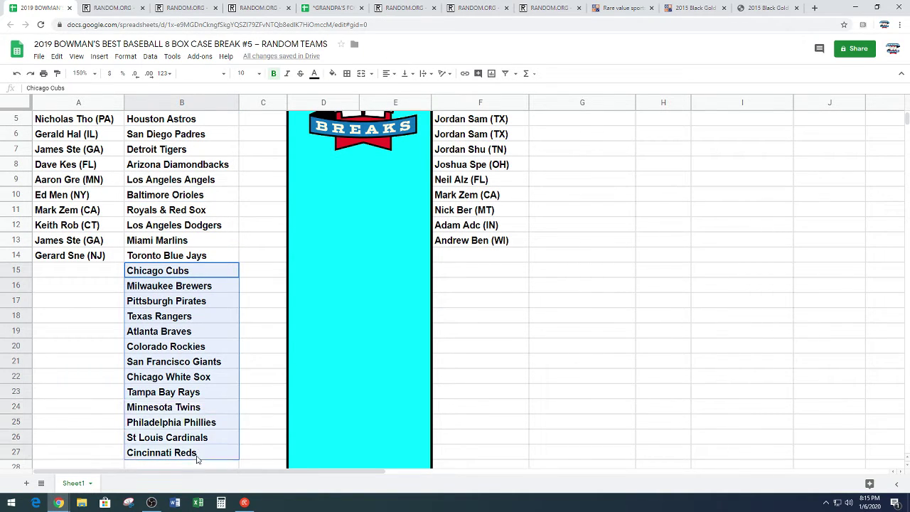
key("ctrl+c")
scroll(527, 266, "up", 2)
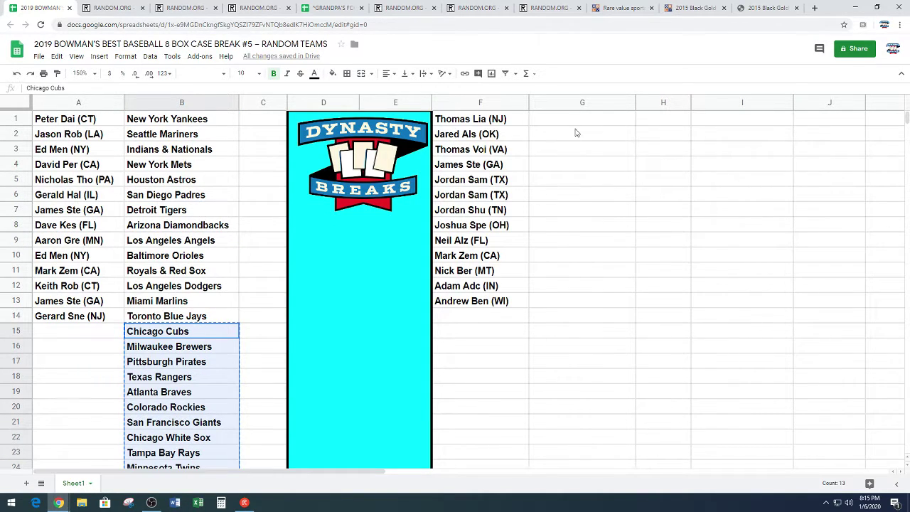
left_click(586, 121)
key("ctrl+v")
left_click(806, 200)
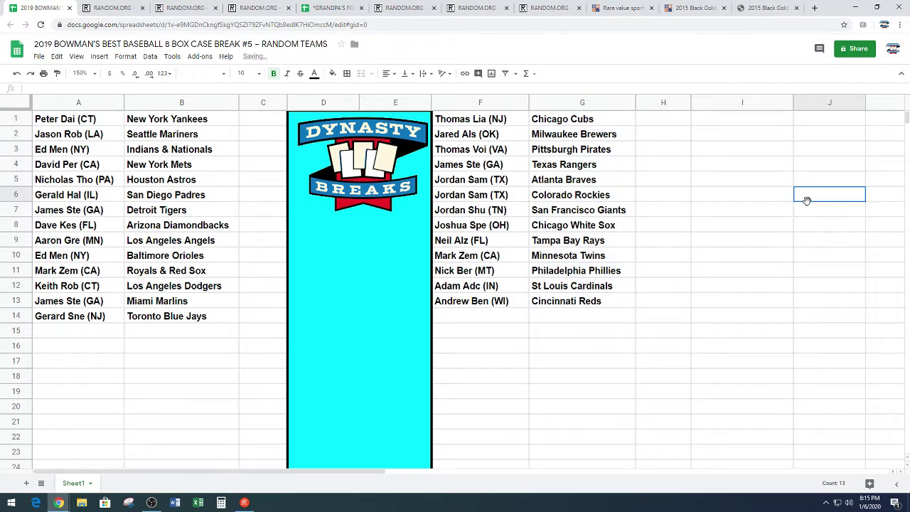
left_click(81, 73)
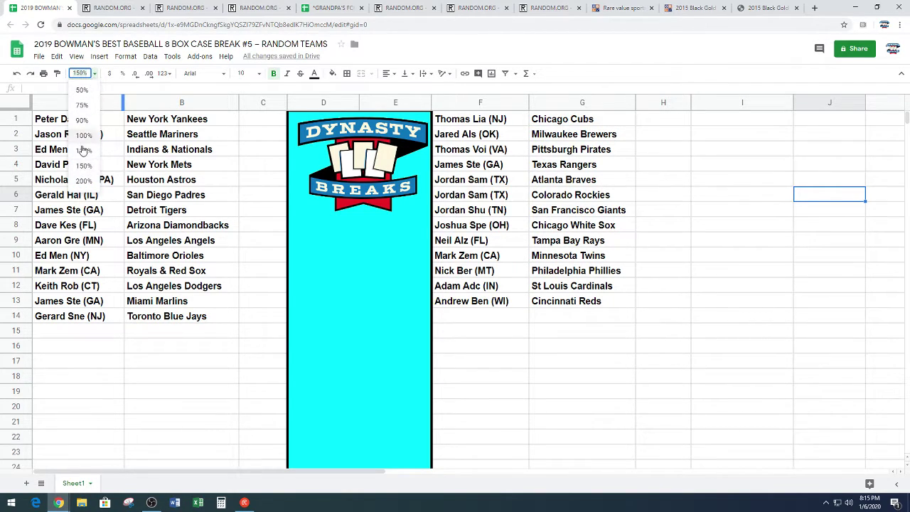
left_click(84, 180)
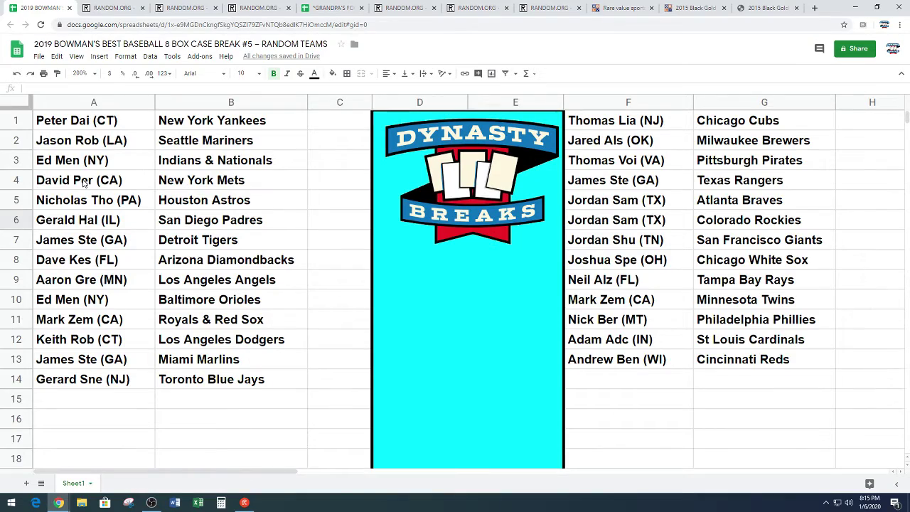